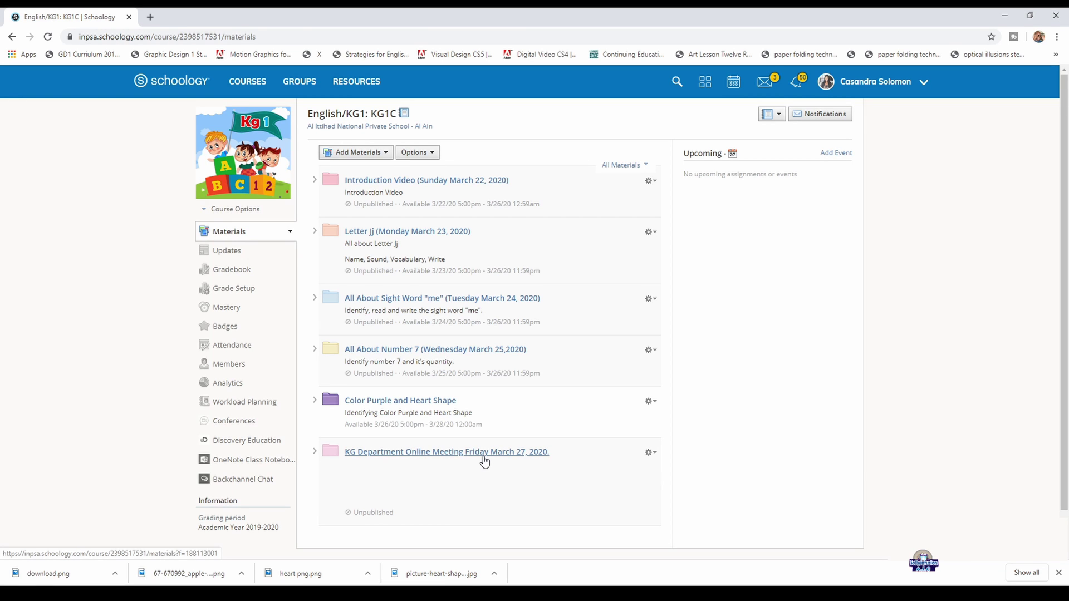
- Open the KG Department Online Meeting Friday March 27, 2020 folder and list its Add Materials options
{"action": "left_click", "coordinate": [483, 456]}
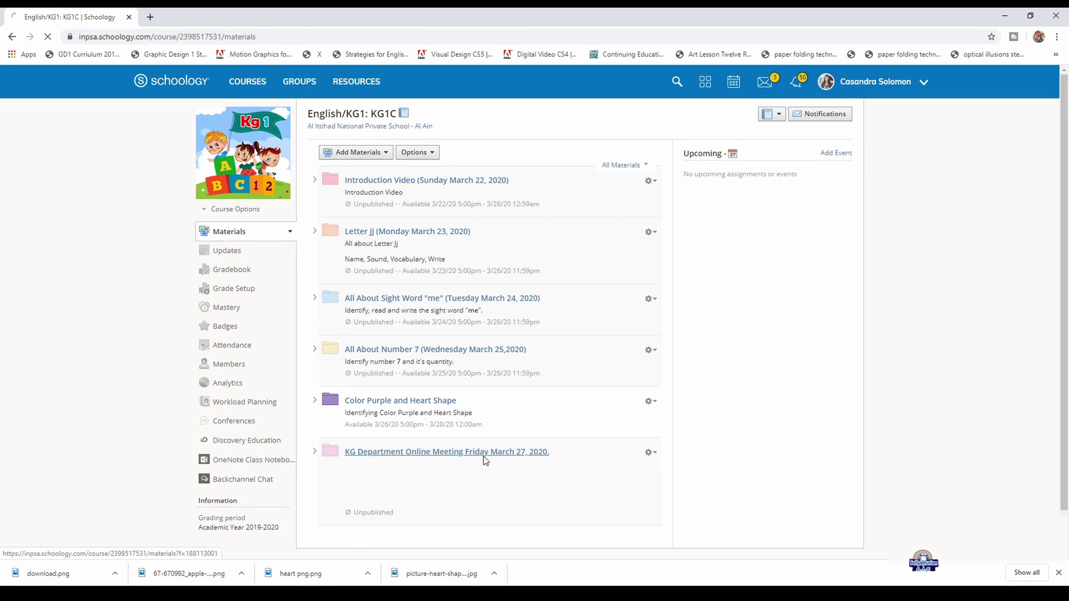
{"action": "left_click", "coordinate": [373, 162]}
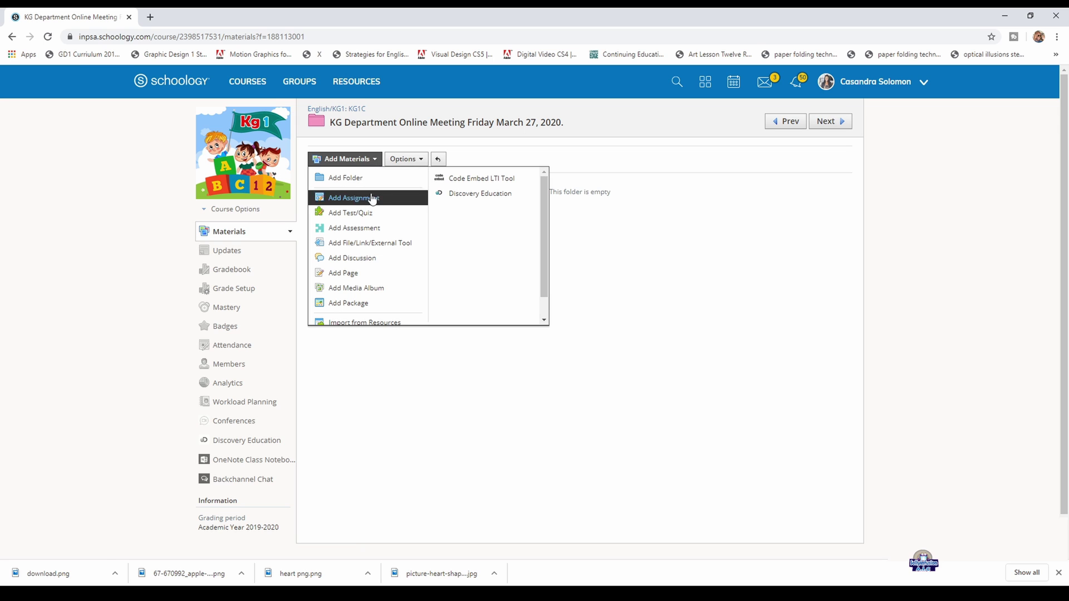
- Create 'Heart Shape Math Quiz (True or False)', due March 27, worth 1 point, in the Quiz category
{"action": "left_click", "coordinate": [410, 213]}
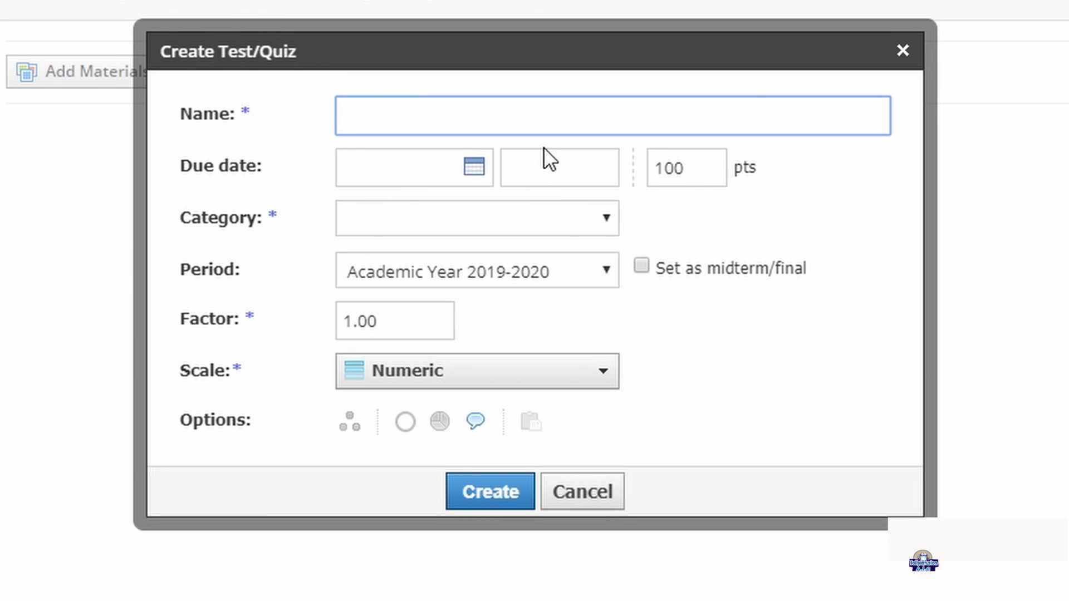
{"action": "type", "text": "Heart Shape Math Quiz (True or False)"}
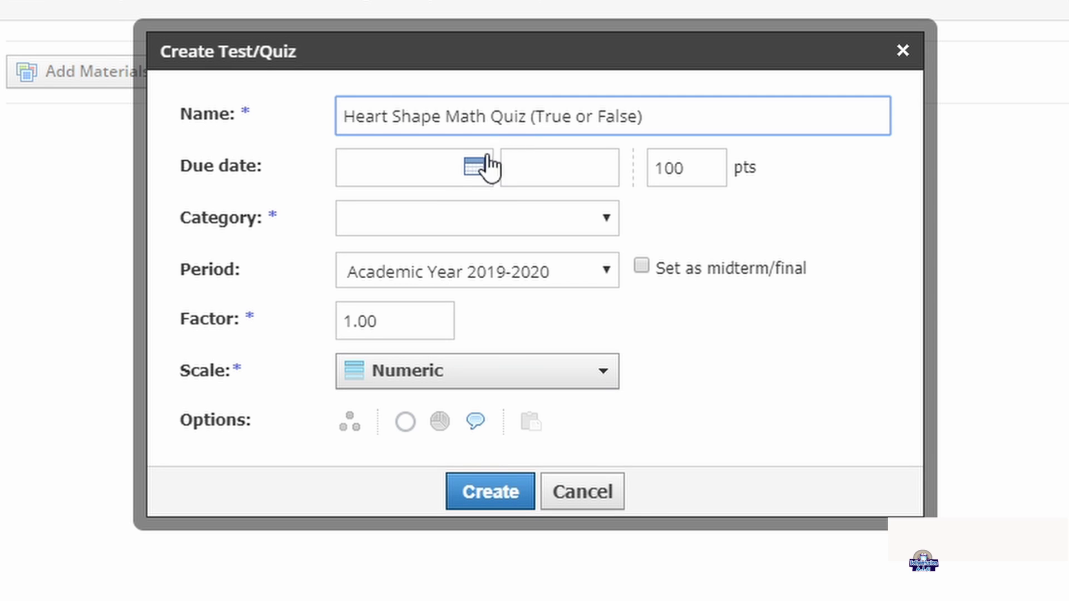
{"action": "left_click", "coordinate": [456, 181]}
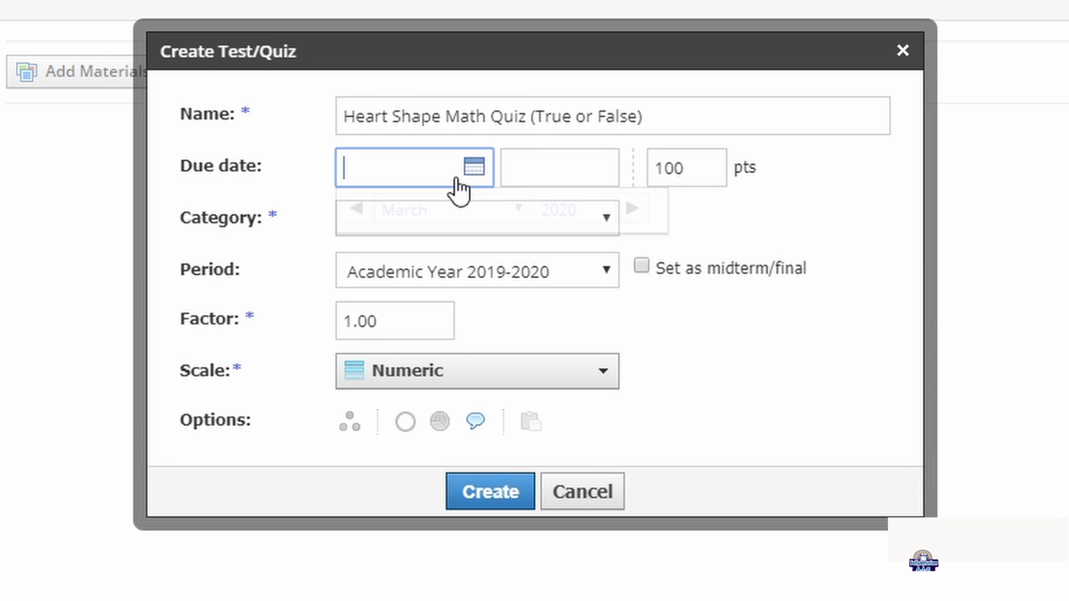
{"action": "left_click", "coordinate": [613, 398]}
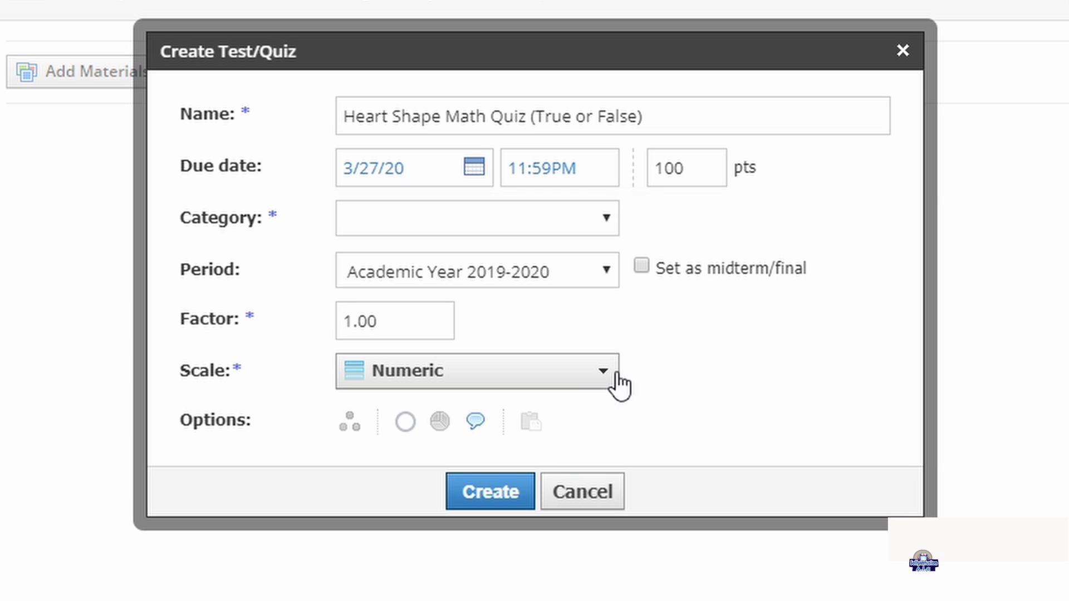
{"action": "double_click", "coordinate": [673, 177]}
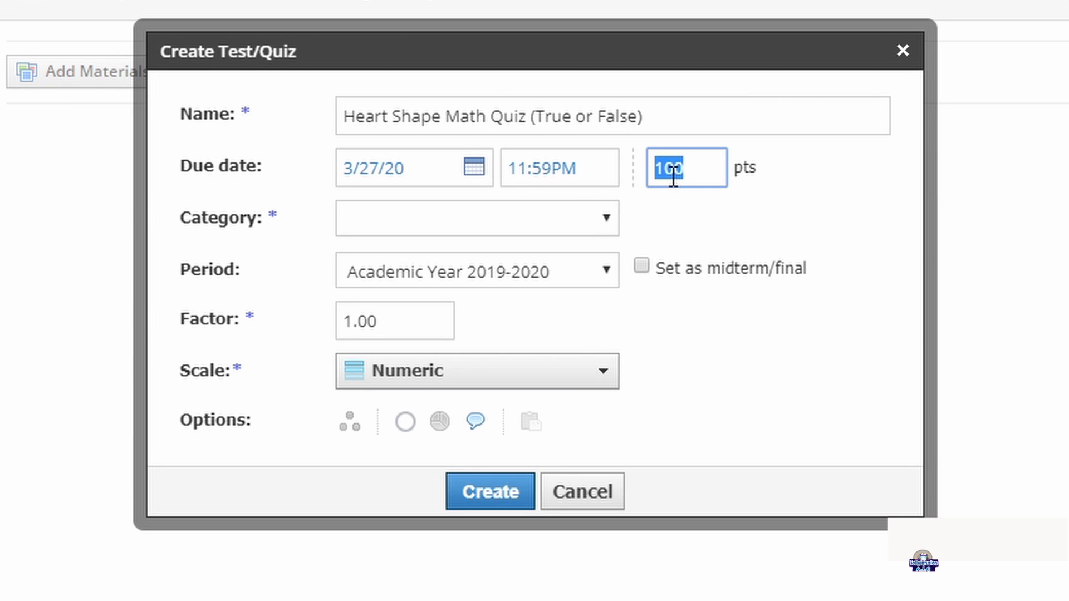
{"action": "type", "text": "1"}
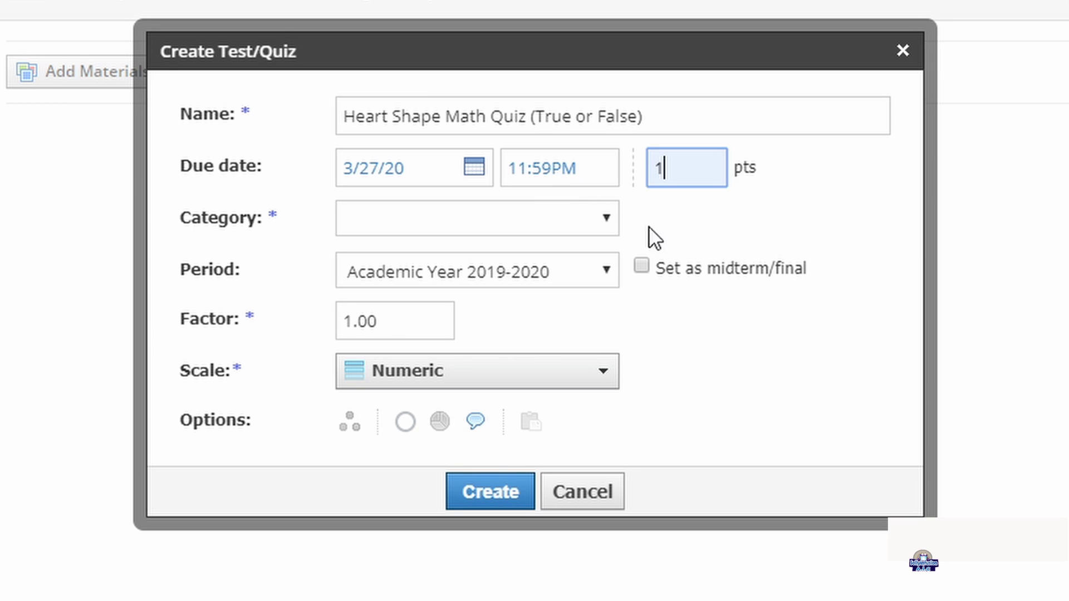
{"action": "left_click", "coordinate": [578, 222]}
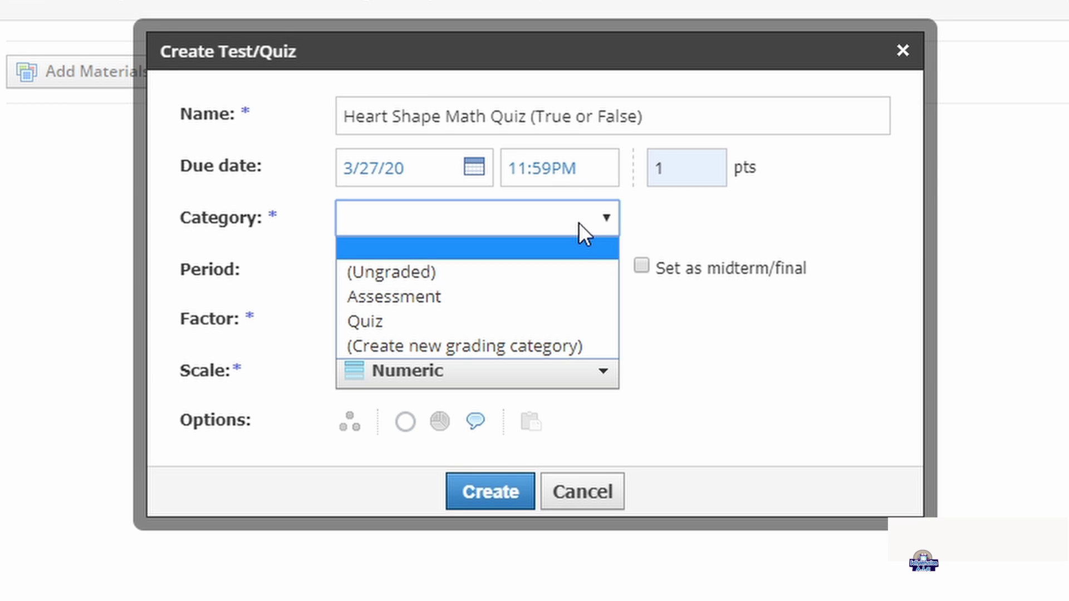
{"action": "left_click", "coordinate": [572, 322]}
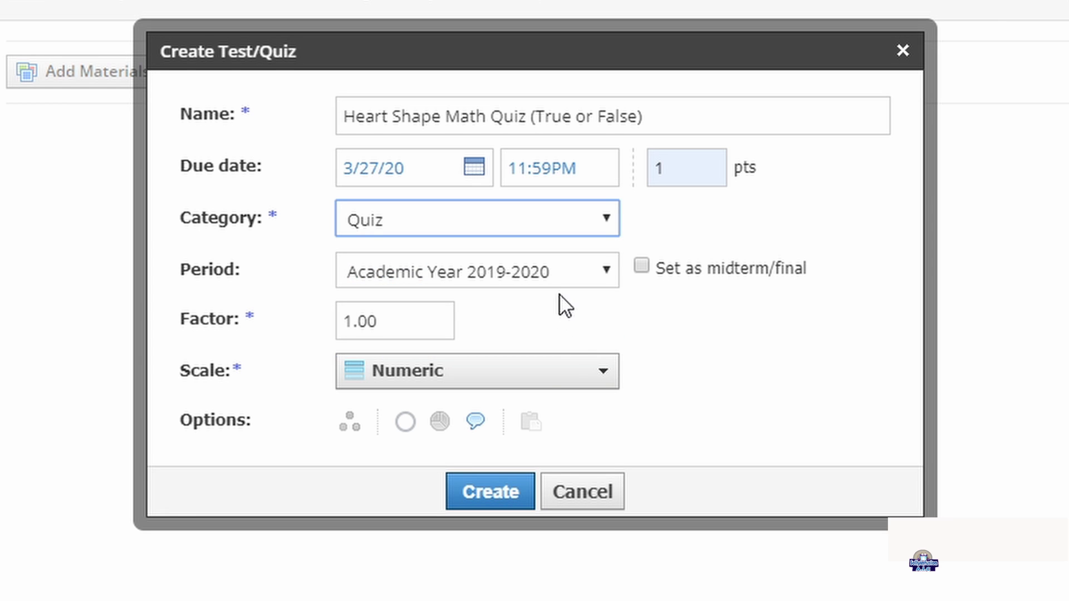
{"action": "left_click", "coordinate": [495, 497]}
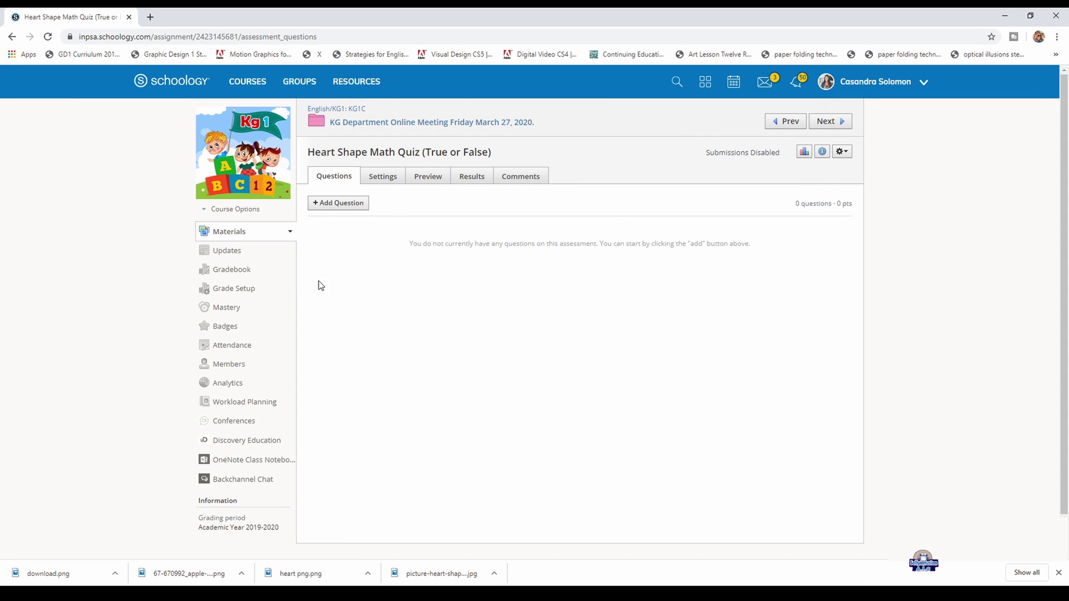
- Bring up the question types to add a True/False question to the heart quiz
{"action": "left_click", "coordinate": [329, 207]}
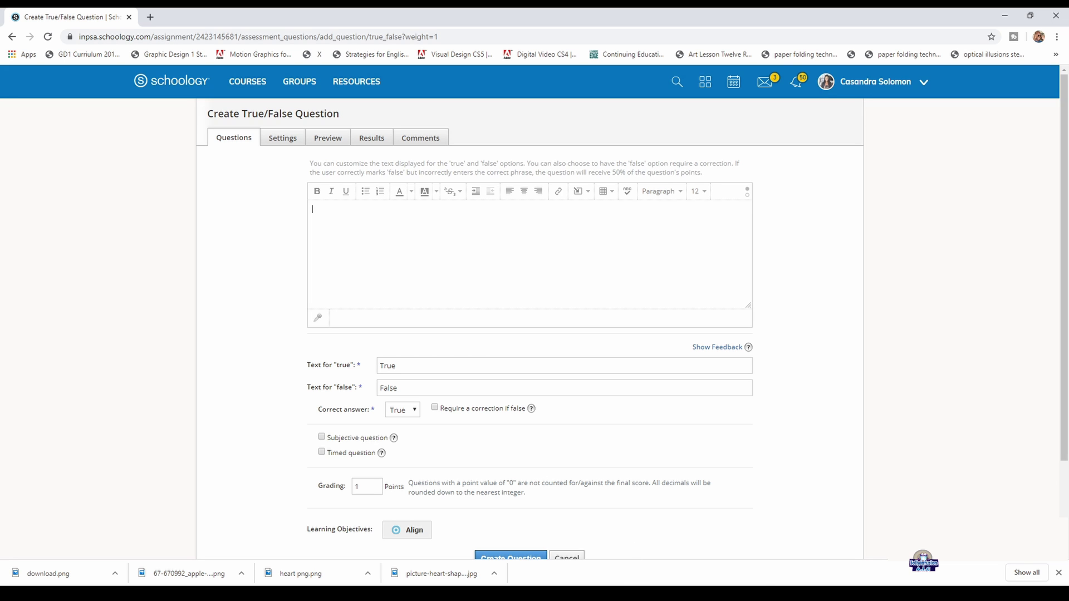
- In the Word quiz document, select the line 'This is a heart.' for copying
{"action": "left_click", "coordinate": [676, 560]}
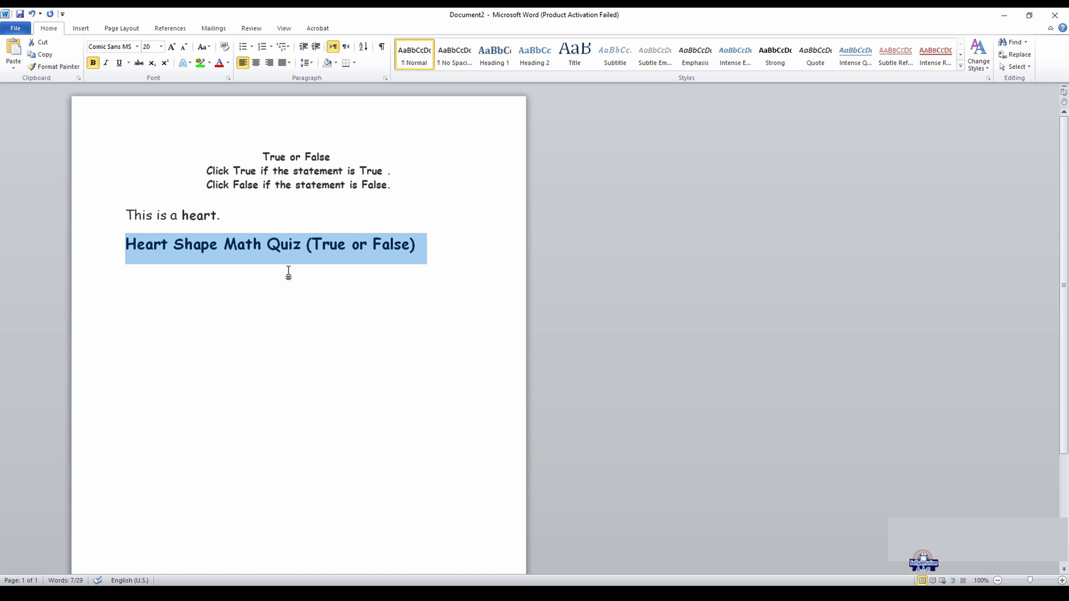
{"action": "left_click_drag", "start_coordinate": [396, 186], "coordinate": [256, 144]}
{"action": "left_click", "coordinate": [111, 216]}
{"action": "key", "text": "ctrl+c"}
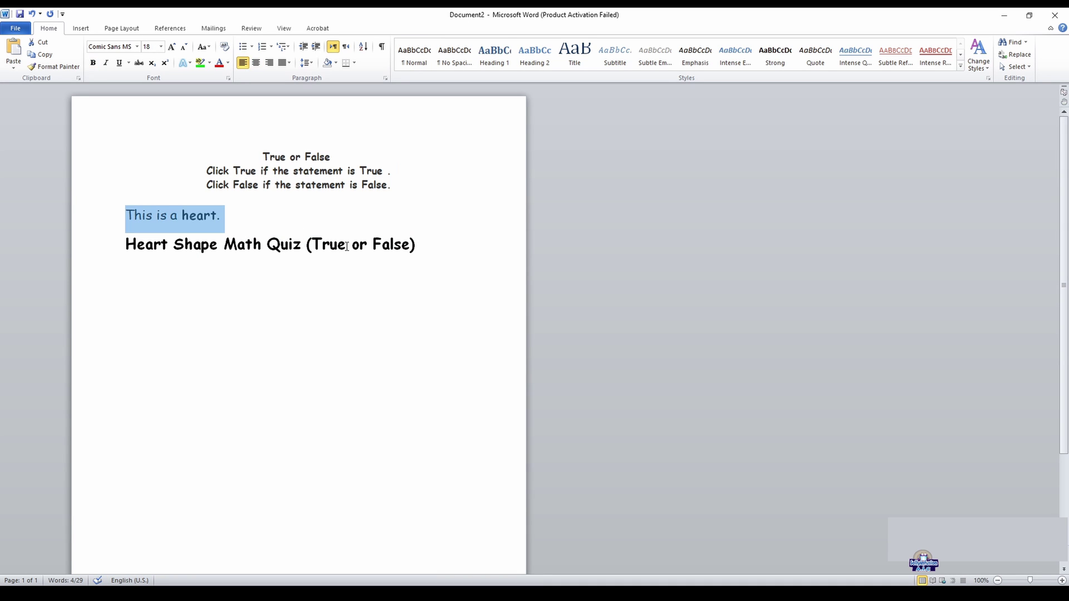
- Paste 'This is a heart.' into the question box and choose to insert an image
{"action": "key", "text": "alt+Tab"}
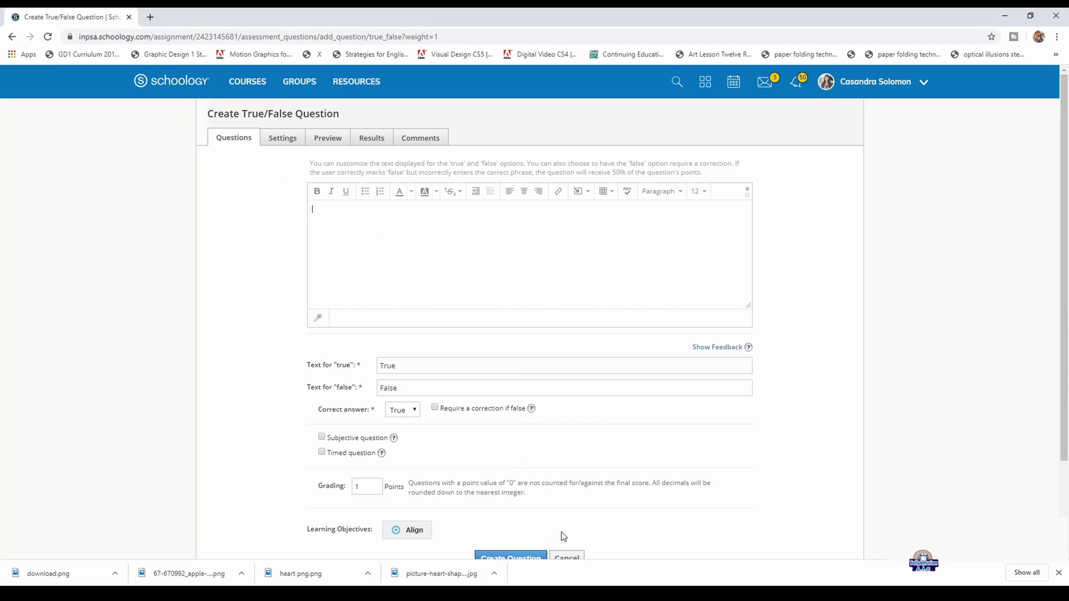
{"action": "key", "text": "ctrl+v"}
{"action": "left_click", "coordinate": [587, 193]}
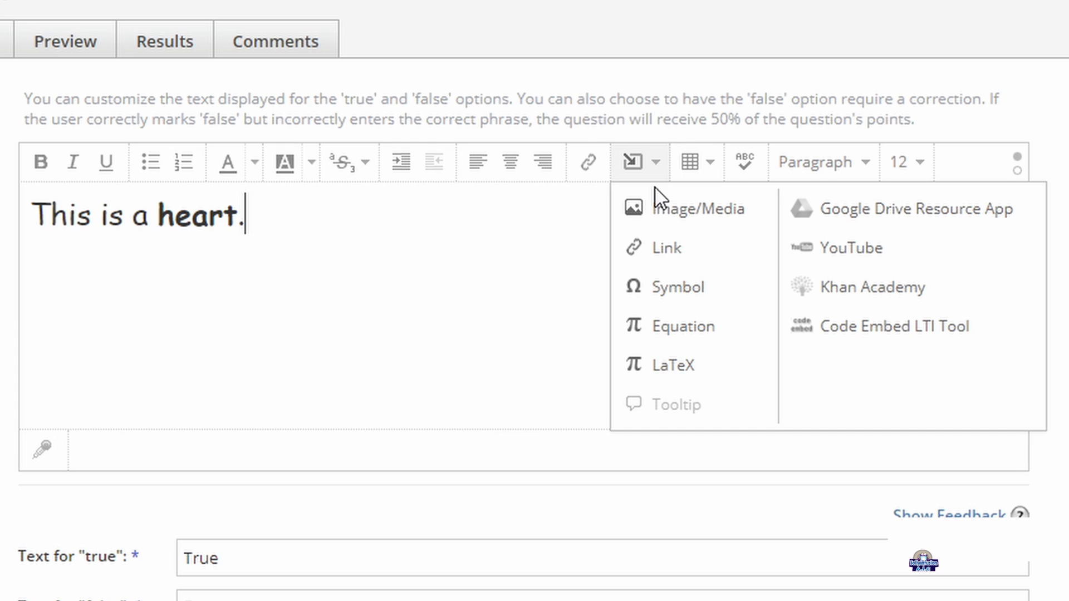
{"action": "left_click", "coordinate": [676, 210]}
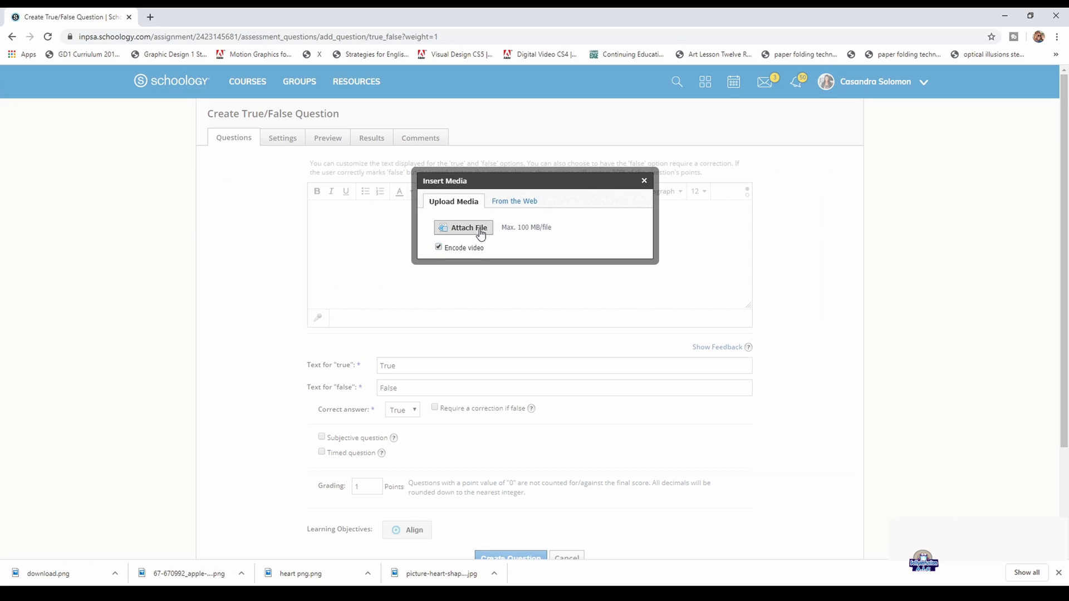
- Upload the heart png picture into the question below the text
{"action": "left_click", "coordinate": [412, 251]}
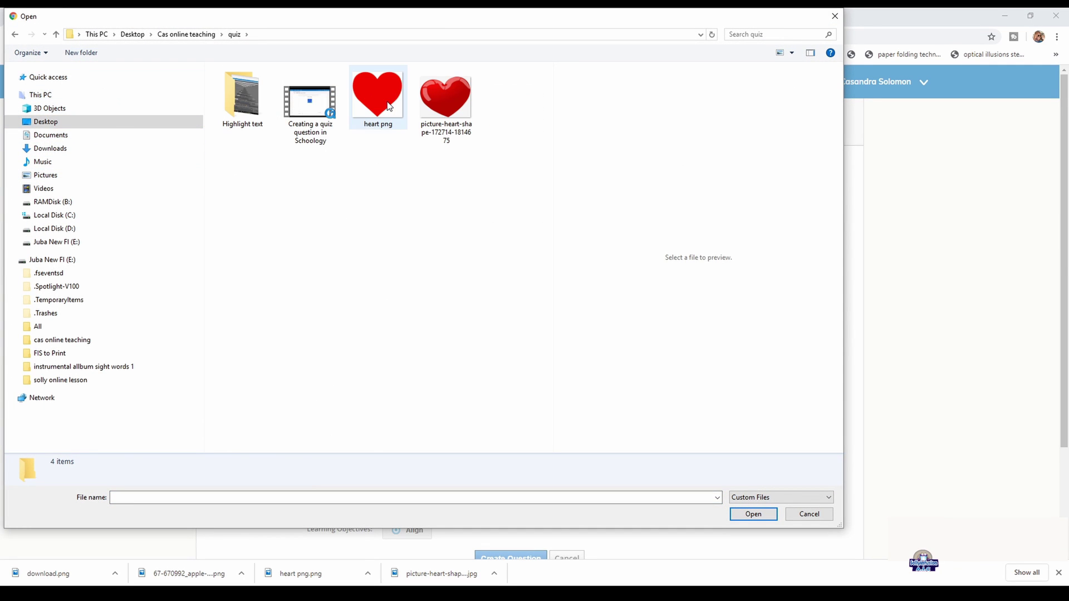
{"action": "left_click", "coordinate": [389, 106]}
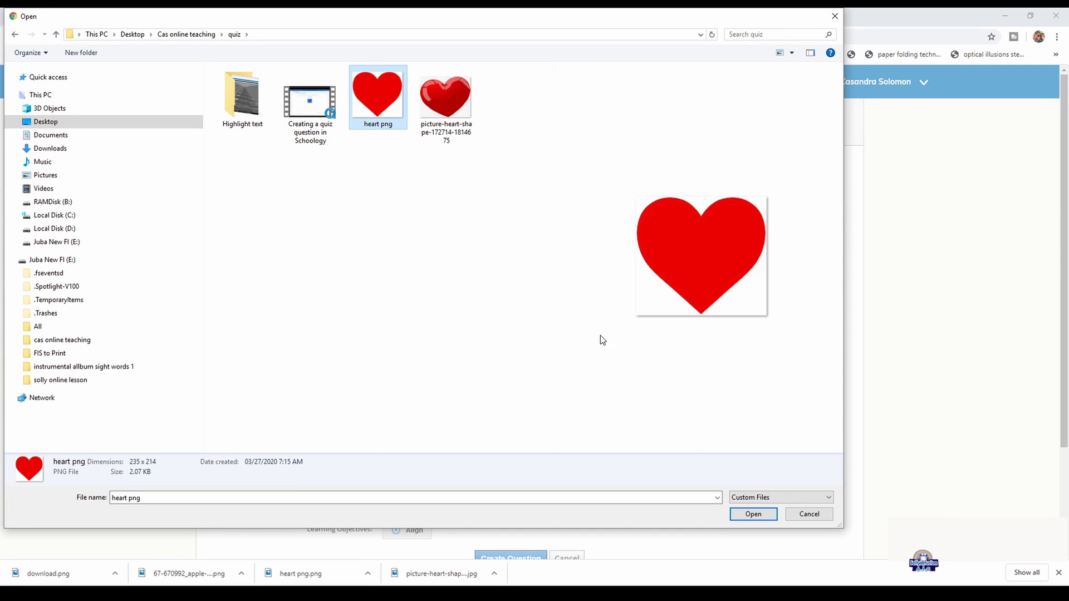
{"action": "left_click", "coordinate": [738, 513]}
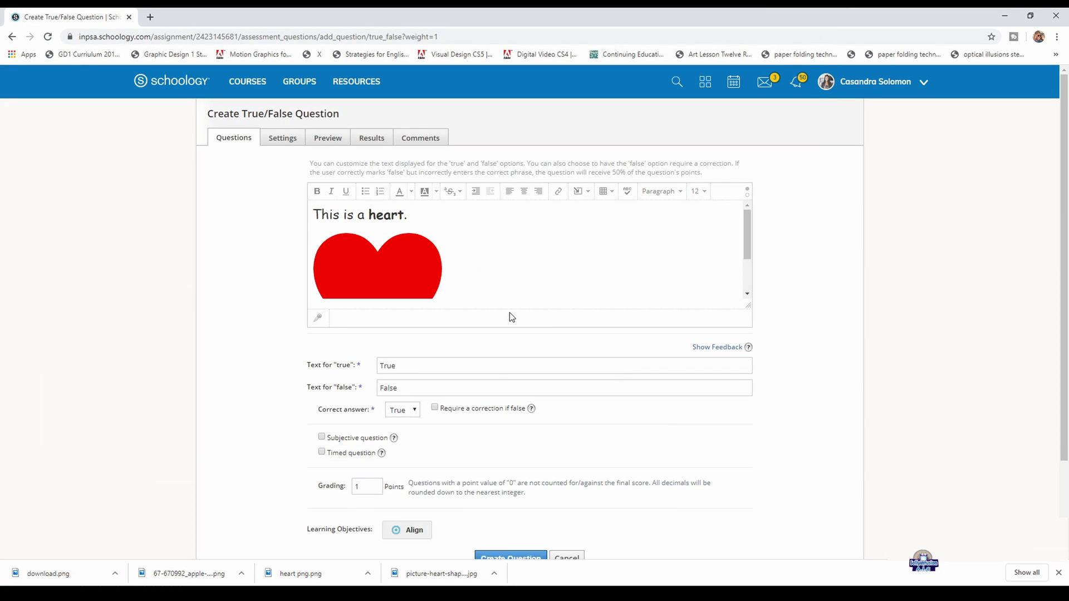
- Shrink the heart picture, then close the audio/video recording dialog without recording
{"action": "left_click", "coordinate": [411, 267]}
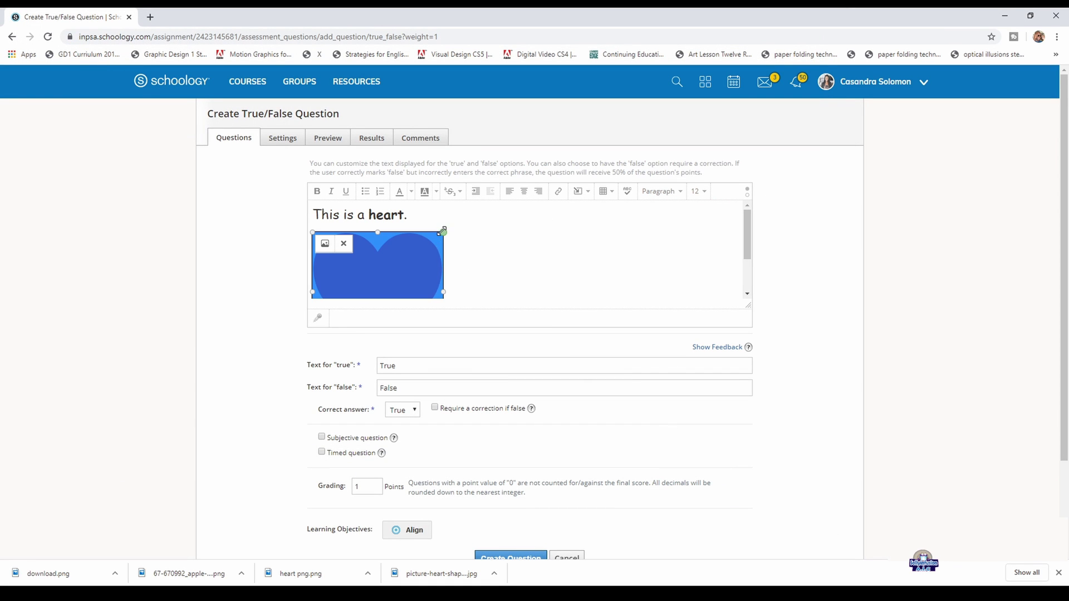
{"action": "left_click_drag", "start_coordinate": [442, 232], "coordinate": [388, 285]}
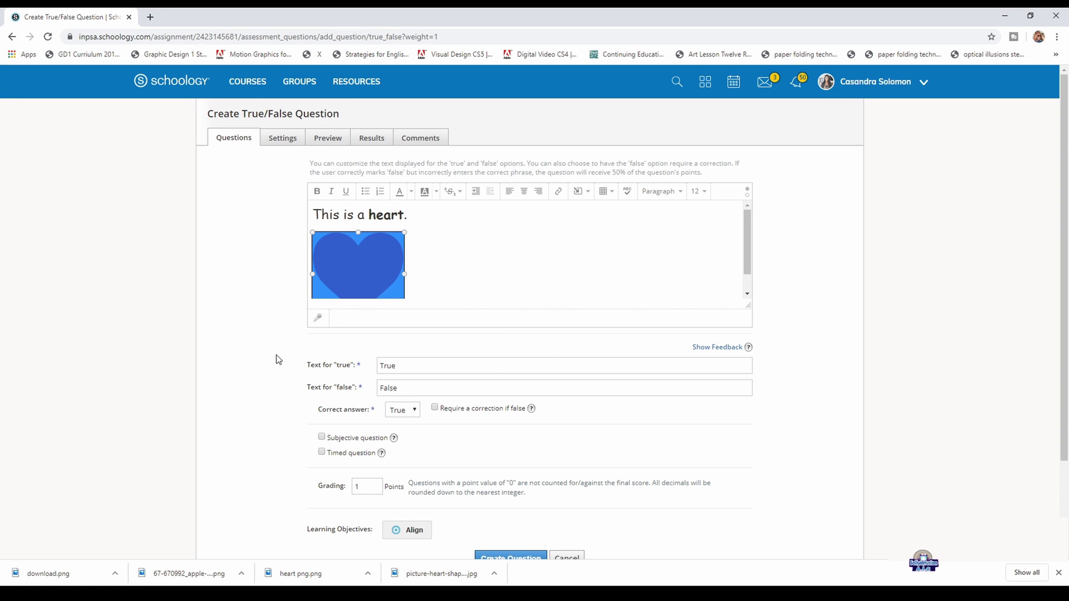
{"action": "left_click", "coordinate": [471, 270]}
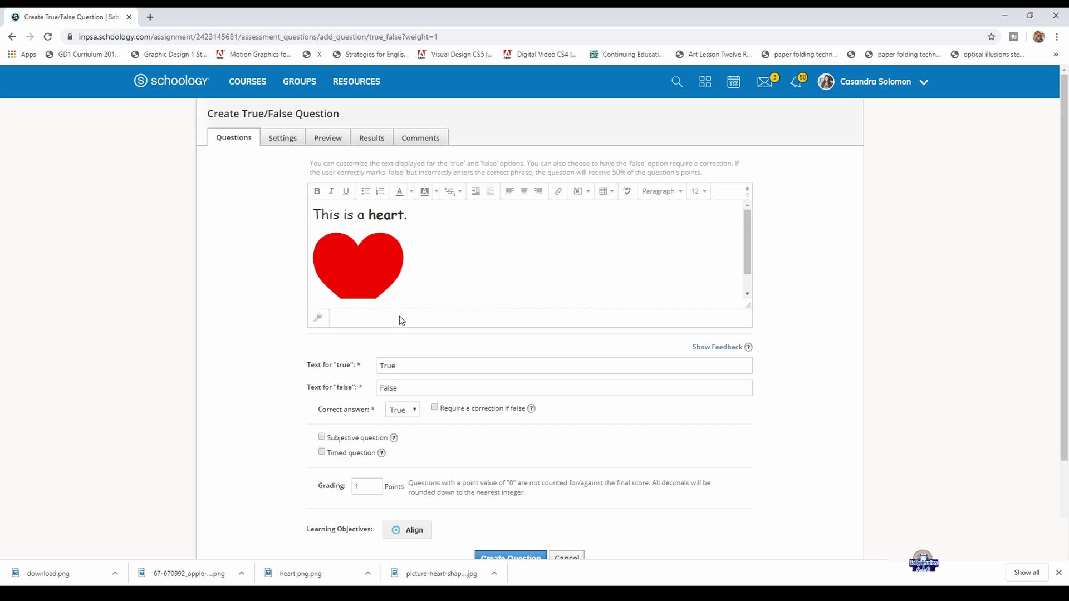
{"action": "scroll", "coordinate": [298, 409], "scroll_direction": "down", "scroll_amount": 1}
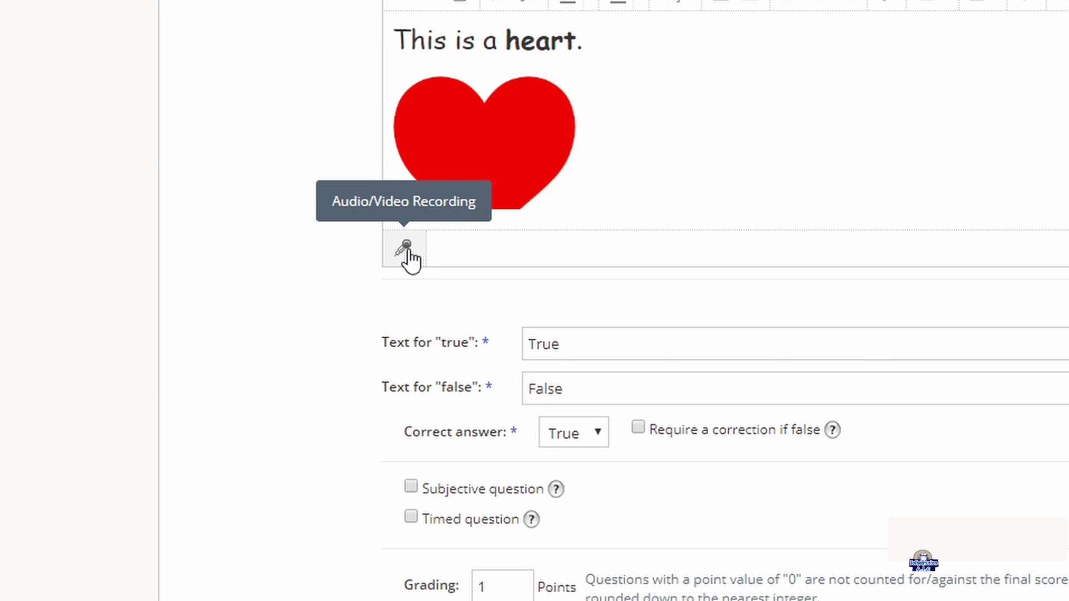
{"action": "left_click", "coordinate": [406, 250]}
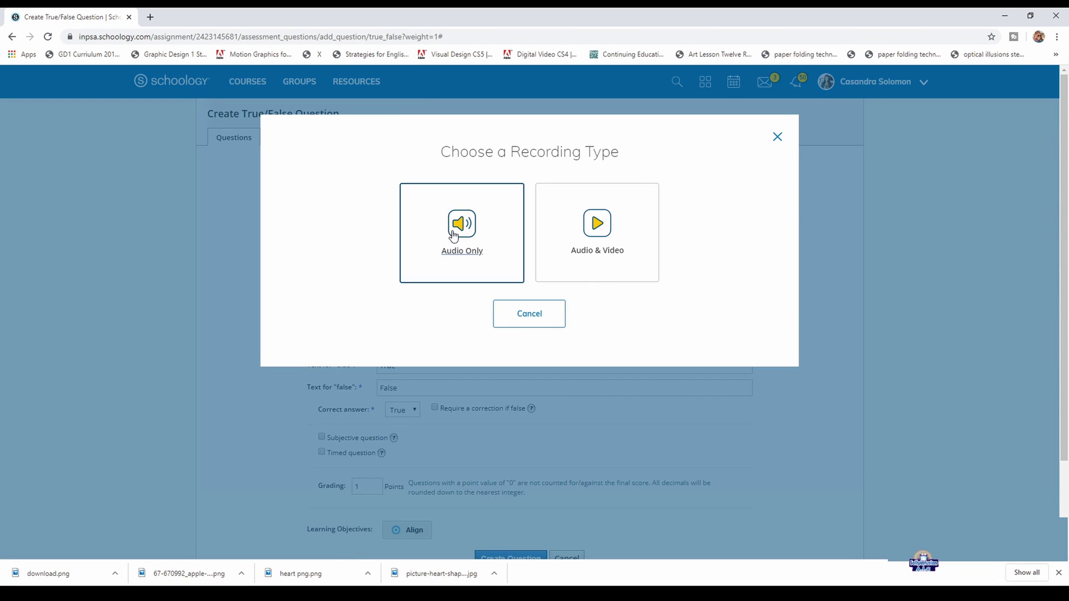
{"action": "left_click", "coordinate": [543, 315]}
- Keep True as the correct answer and save the heart question as question 1
{"action": "scroll", "coordinate": [291, 351], "scroll_direction": "down", "scroll_amount": 2}
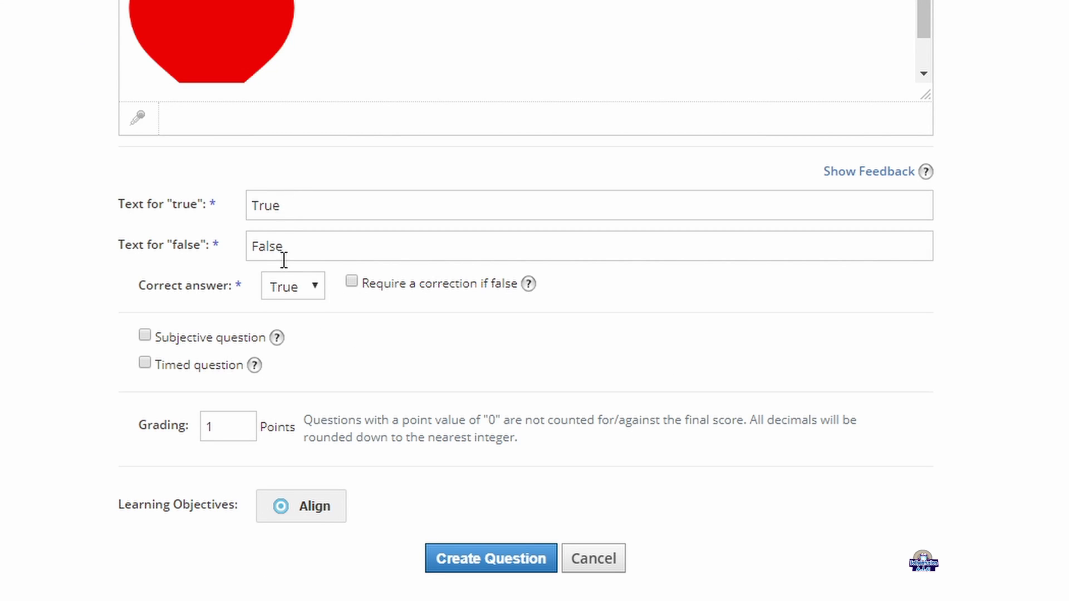
{"action": "left_click", "coordinate": [295, 290]}
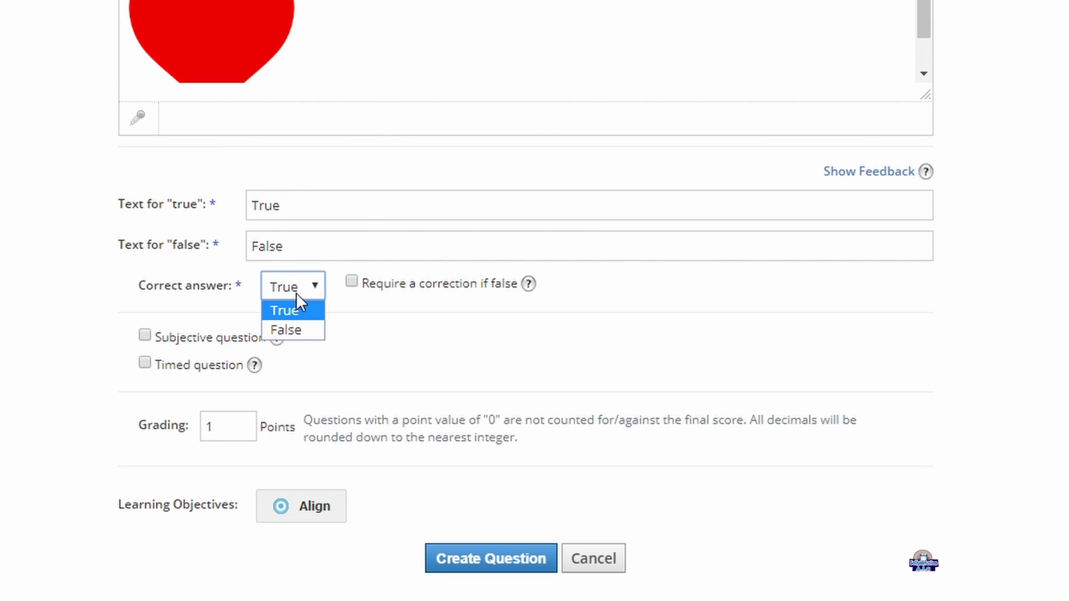
{"action": "left_click", "coordinate": [295, 310]}
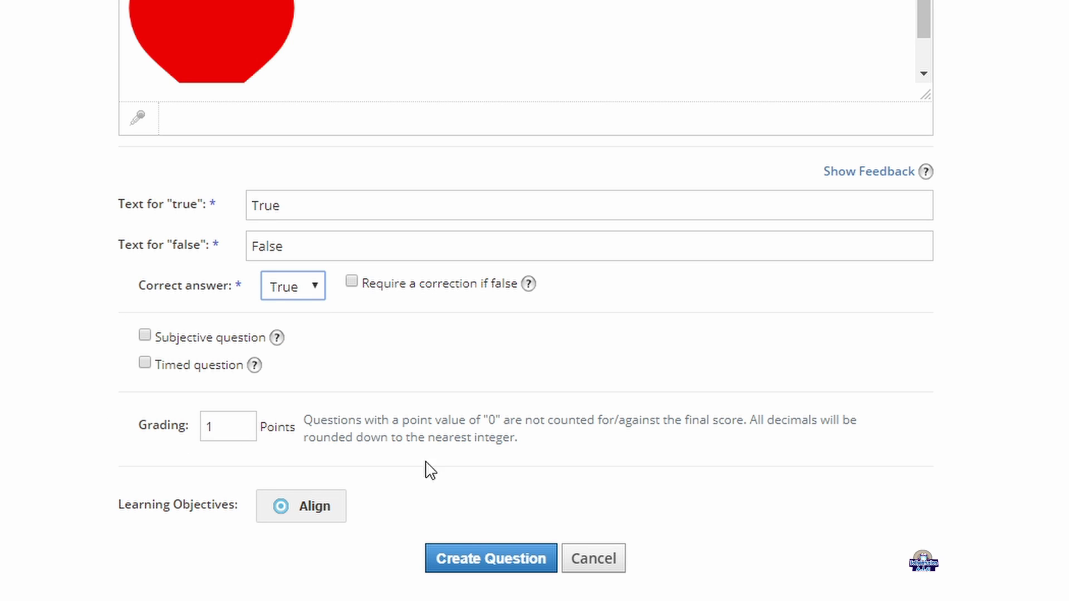
{"action": "left_click", "coordinate": [481, 563]}
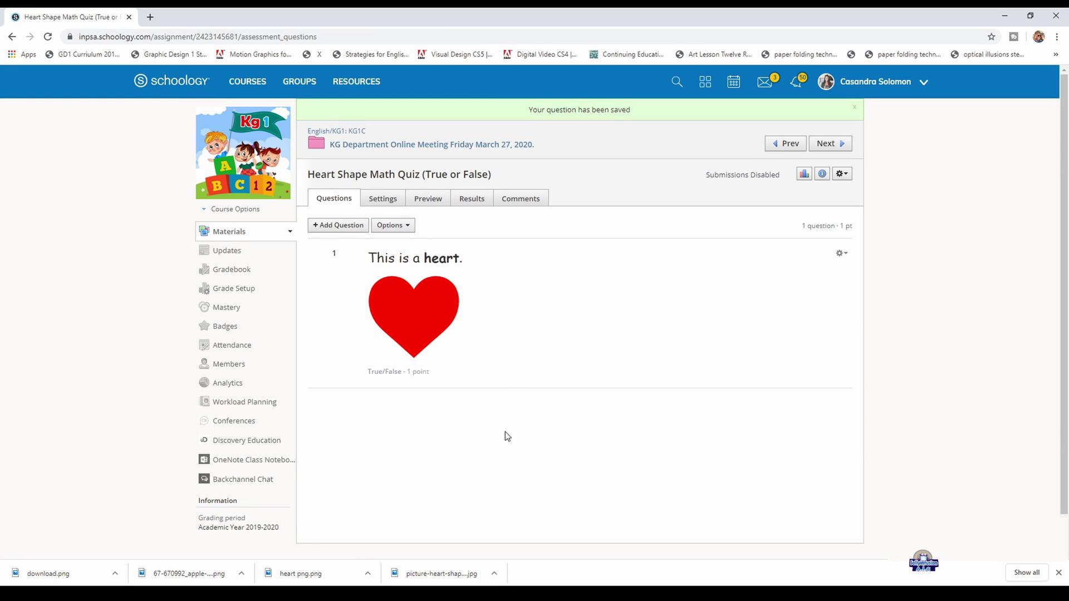
{"action": "scroll", "coordinate": [586, 321], "scroll_direction": "down", "scroll_amount": 1}
{"action": "scroll", "coordinate": [586, 321], "scroll_direction": "up", "scroll_amount": 1}
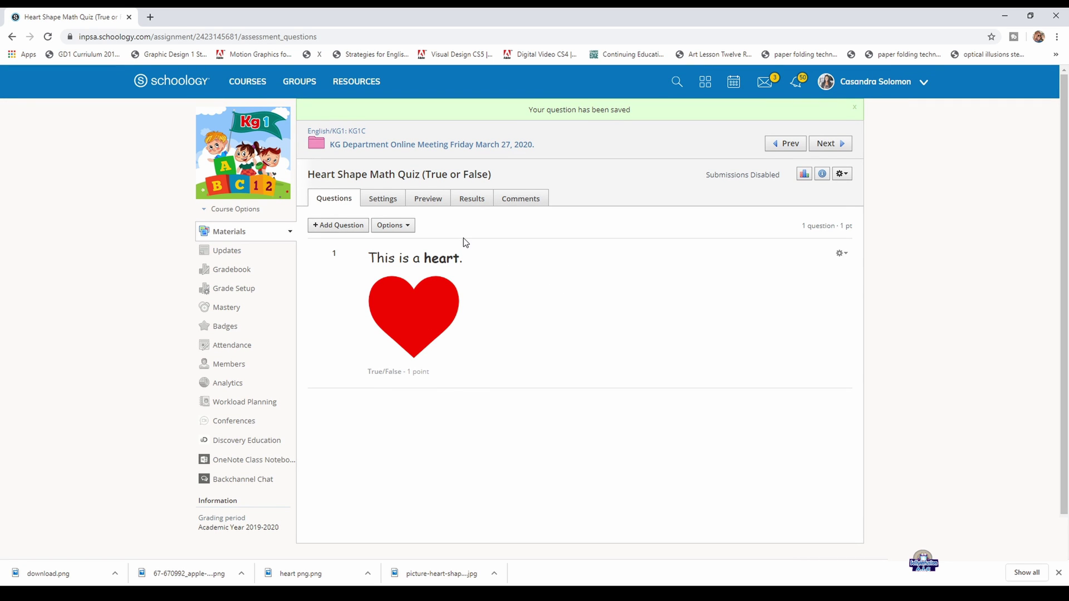
- Edit question 1 so 'This is a heart.' is bold at font size 24, and save it
{"action": "left_click", "coordinate": [841, 254]}
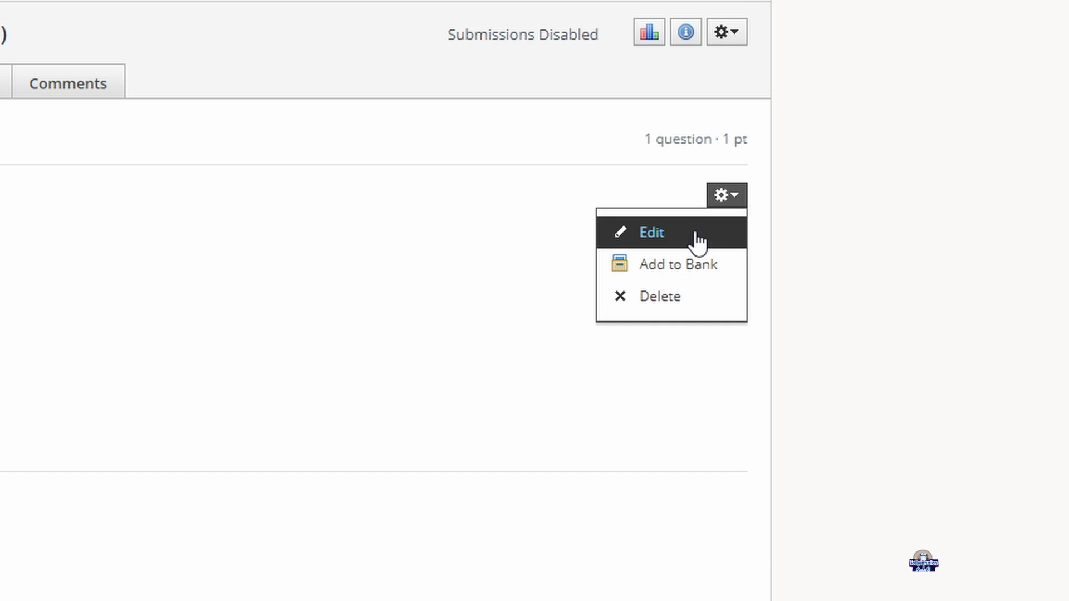
{"action": "left_click", "coordinate": [697, 234]}
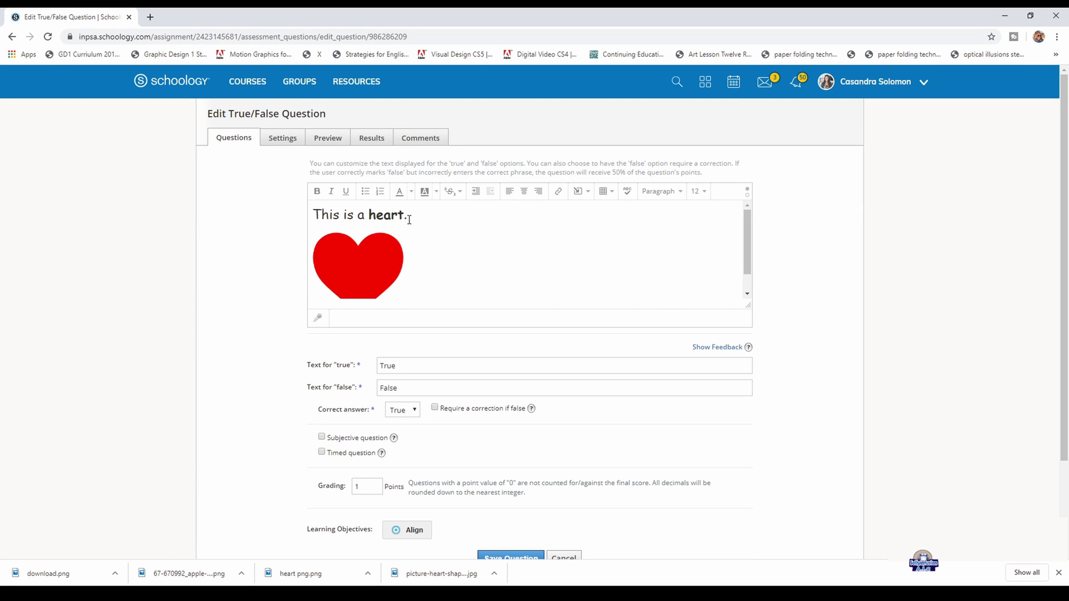
{"action": "left_click_drag", "start_coordinate": [409, 219], "coordinate": [317, 220]}
{"action": "left_click", "coordinate": [317, 191]}
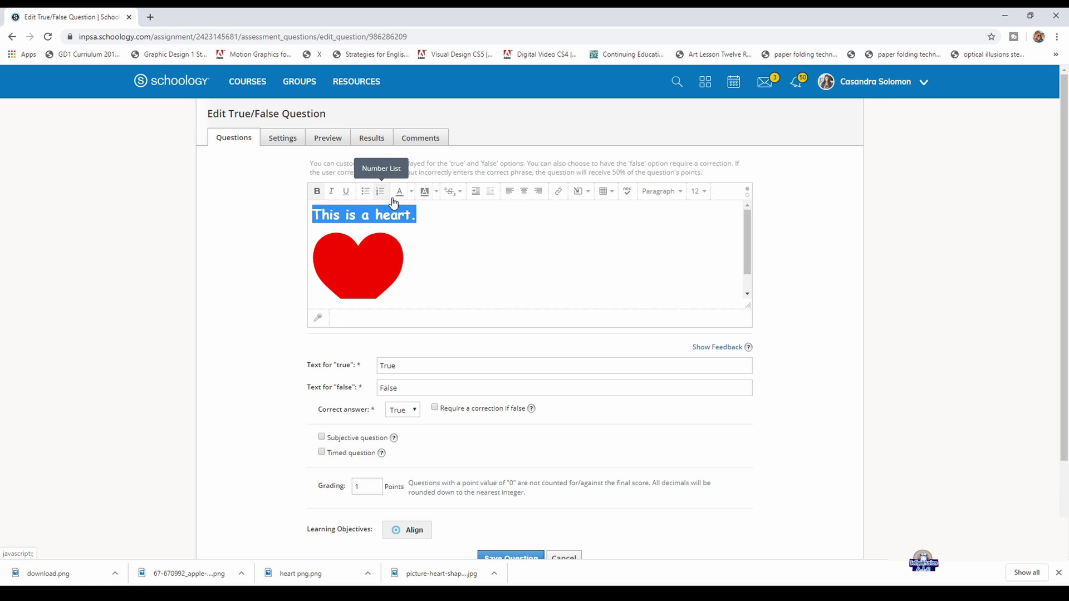
{"action": "left_click", "coordinate": [699, 191]}
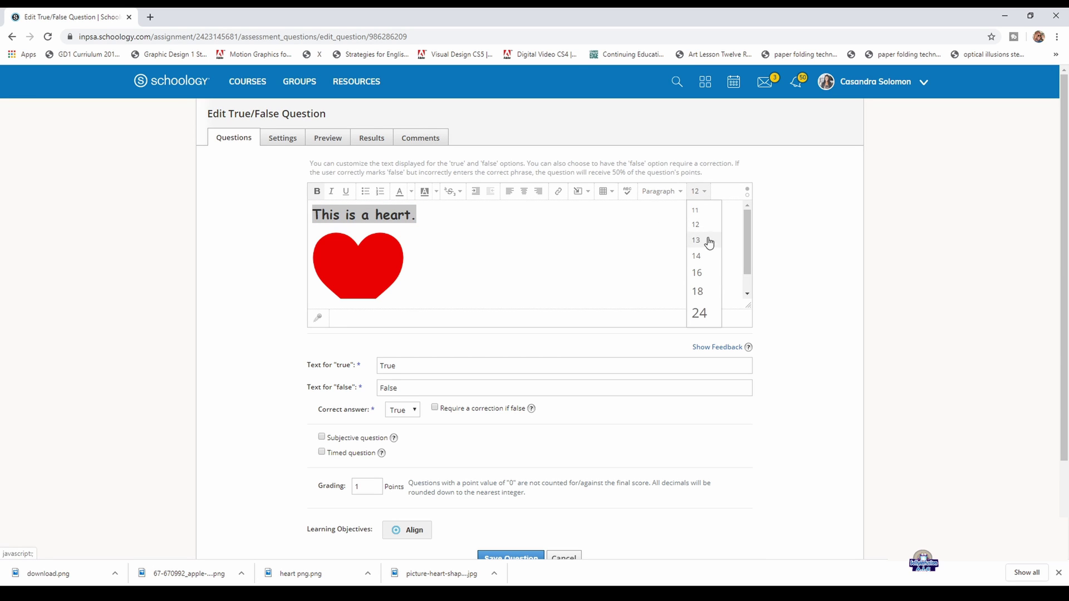
{"action": "left_click", "coordinate": [703, 312]}
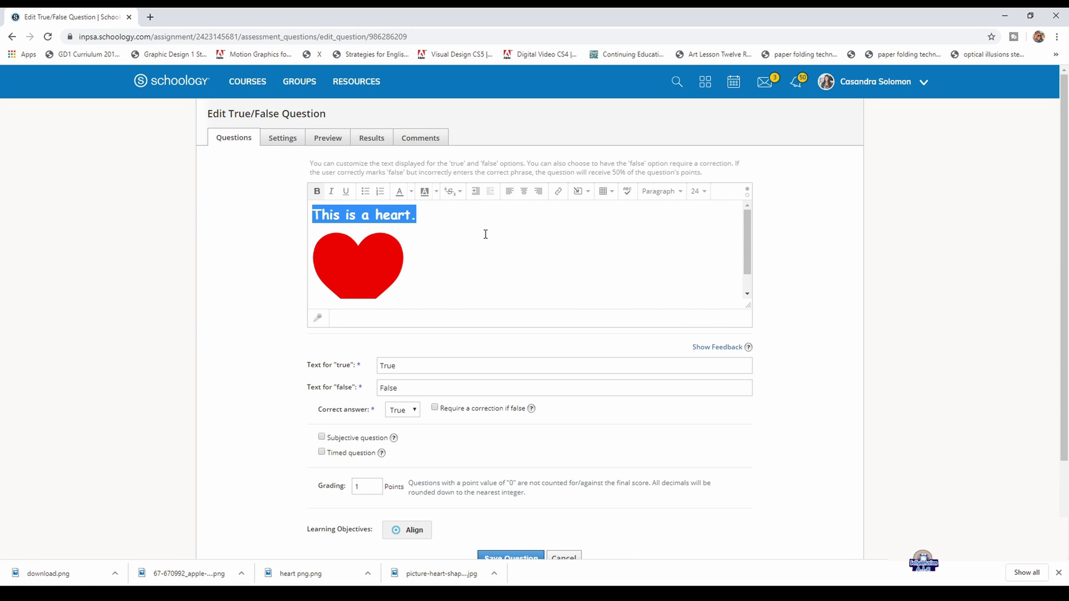
{"action": "left_click", "coordinate": [435, 220]}
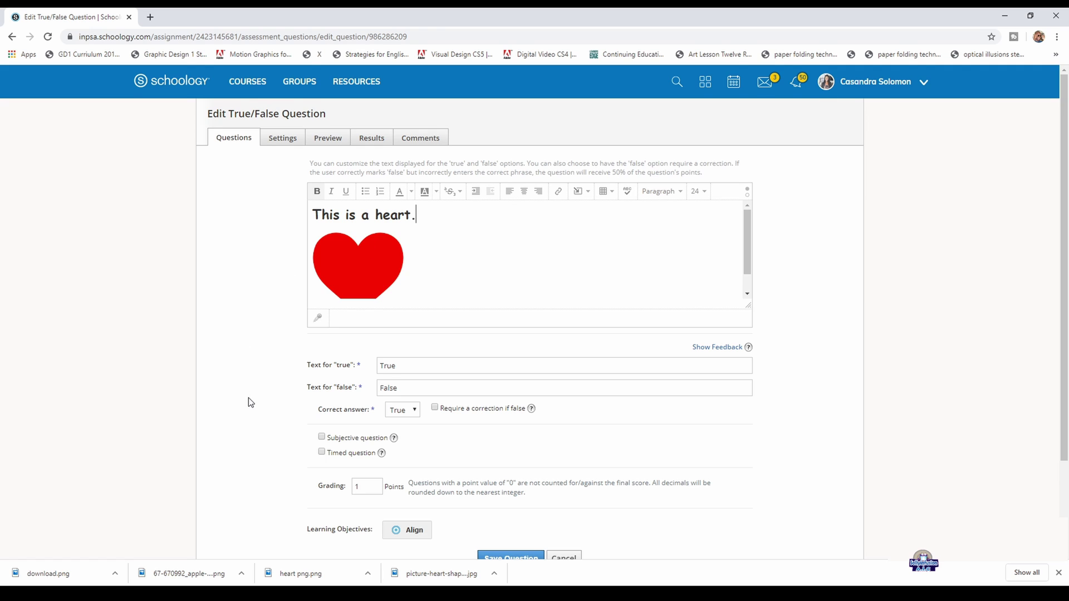
{"action": "scroll", "coordinate": [249, 397], "scroll_direction": "down", "scroll_amount": 3}
{"action": "left_click", "coordinate": [512, 451]}
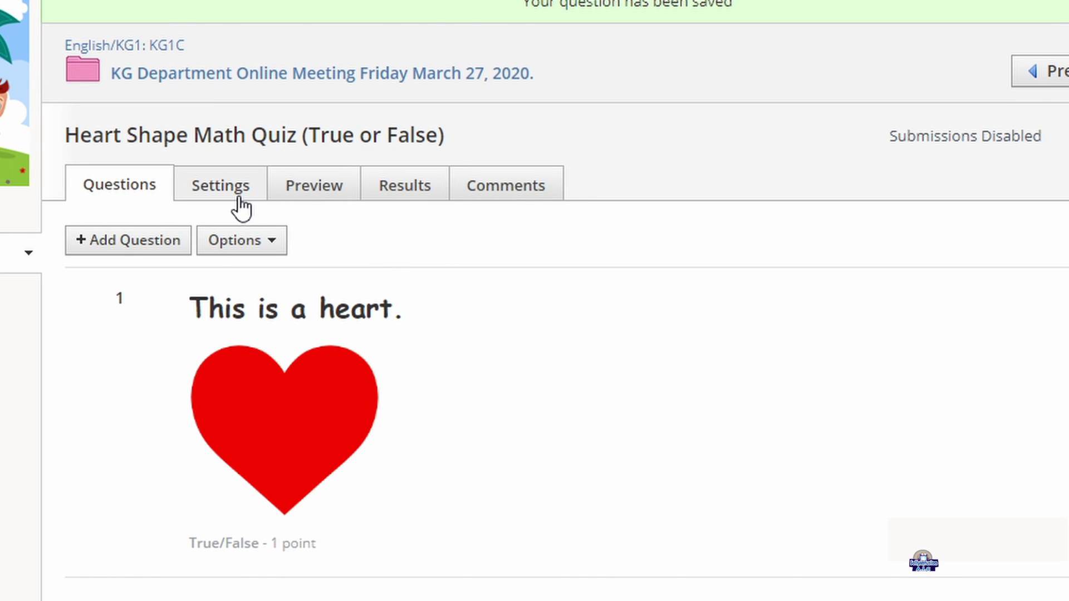
- Open the quiz Settings, then select the three True or False instruction lines in Word
{"action": "left_click", "coordinate": [240, 197]}
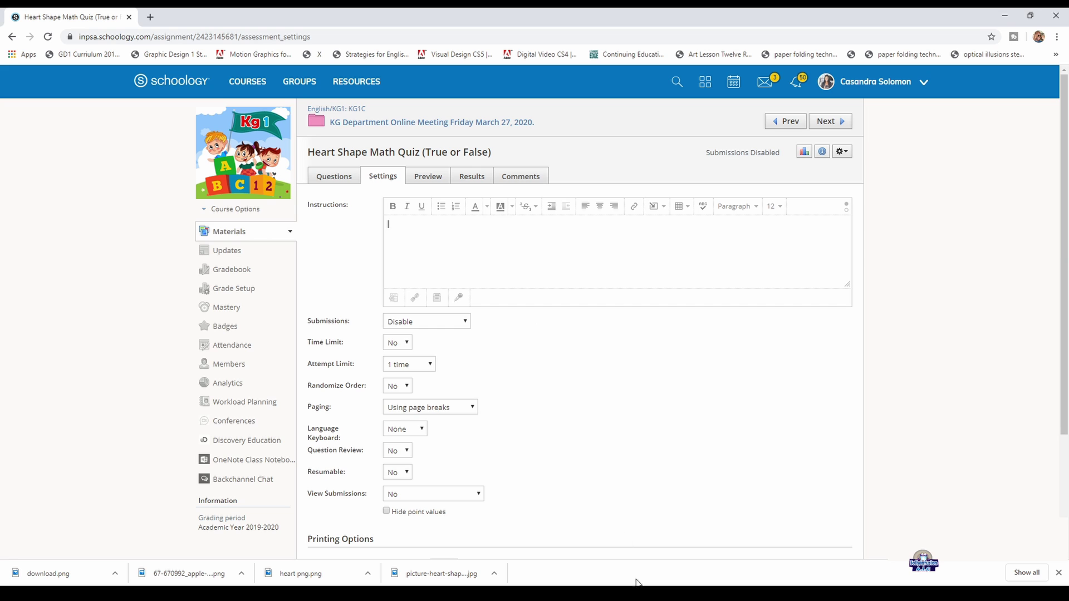
{"action": "mouse_move", "coordinate": [638, 583]}
{"action": "left_click", "coordinate": [667, 564]}
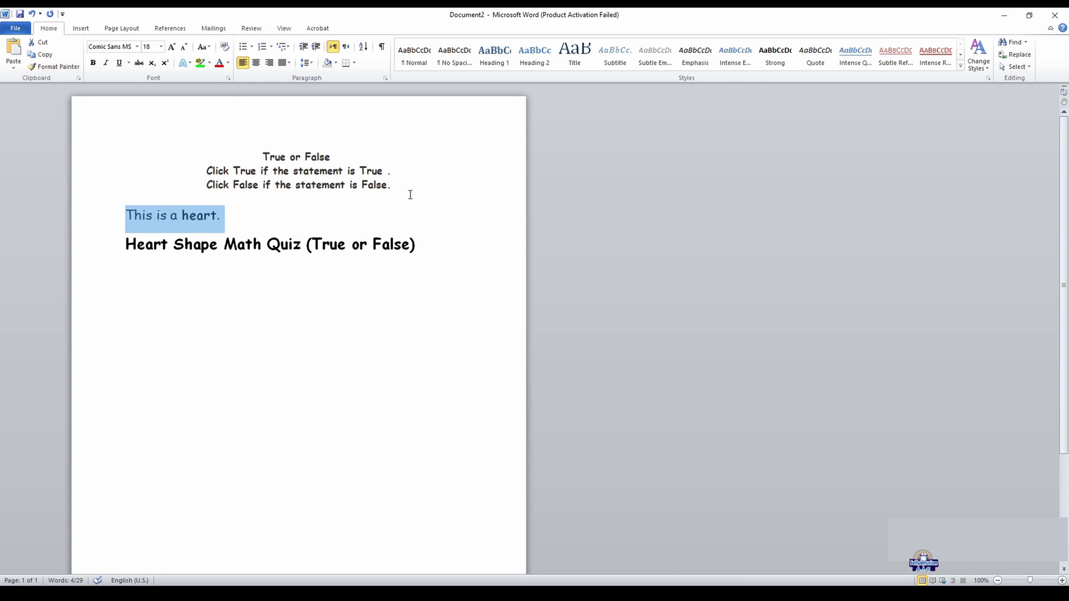
{"action": "left_click_drag", "start_coordinate": [392, 186], "coordinate": [266, 149]}
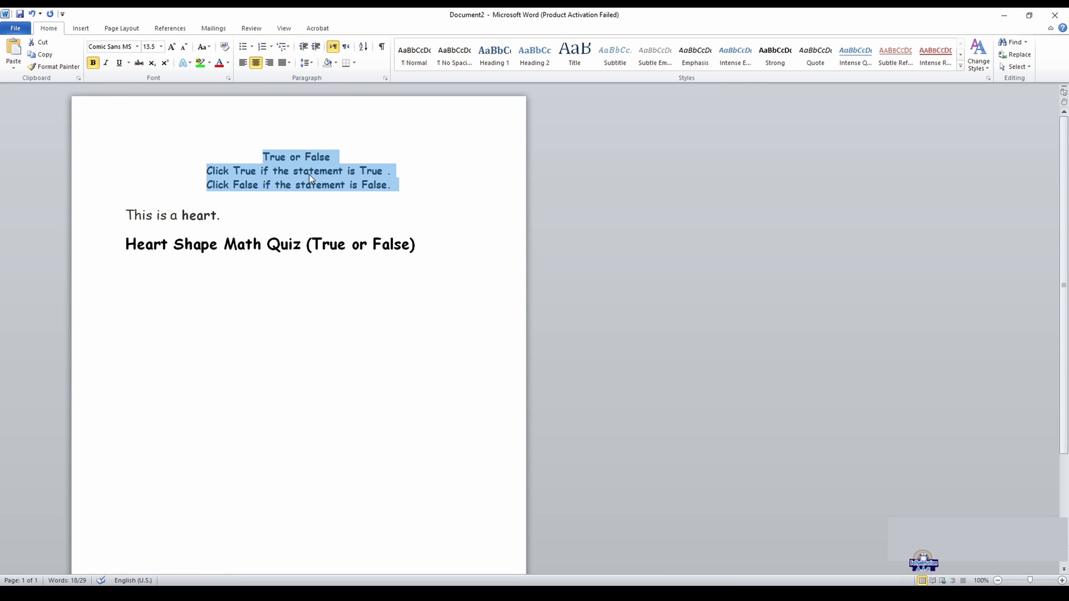
- Paste the three True or False lines from Word into the quiz Instructions, deleting the space before 'True .'
{"action": "key", "text": "ctrl+c"}
{"action": "key", "text": "alt+Tab"}
{"action": "left_click", "coordinate": [477, 236]}
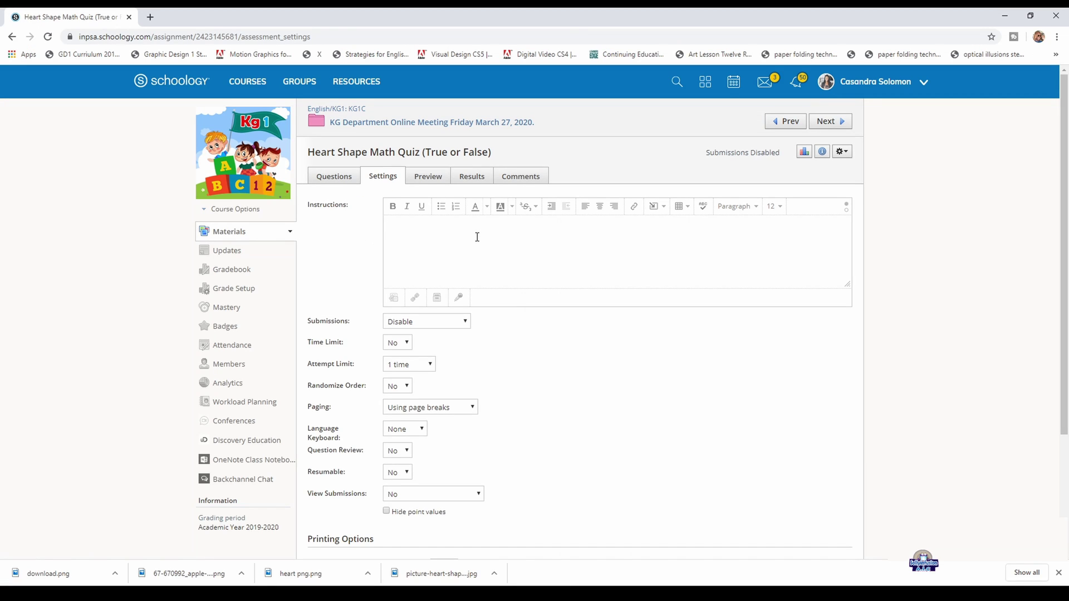
{"action": "key", "text": "ctrl+v"}
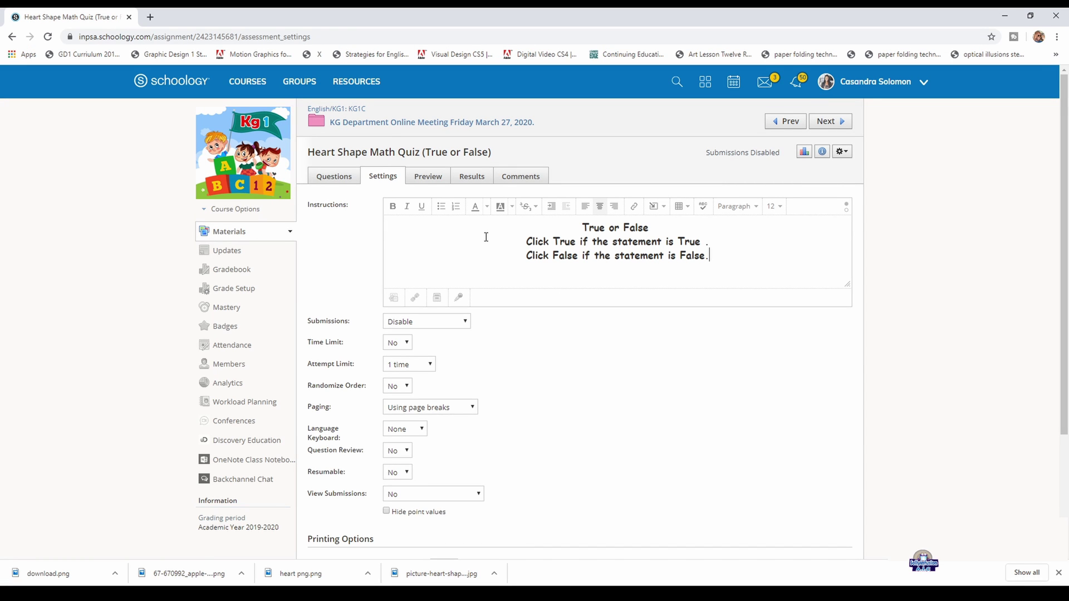
{"action": "left_click", "coordinate": [706, 241]}
{"action": "key", "text": "BackSpace"}
{"action": "key", "text": "BackSpace"}
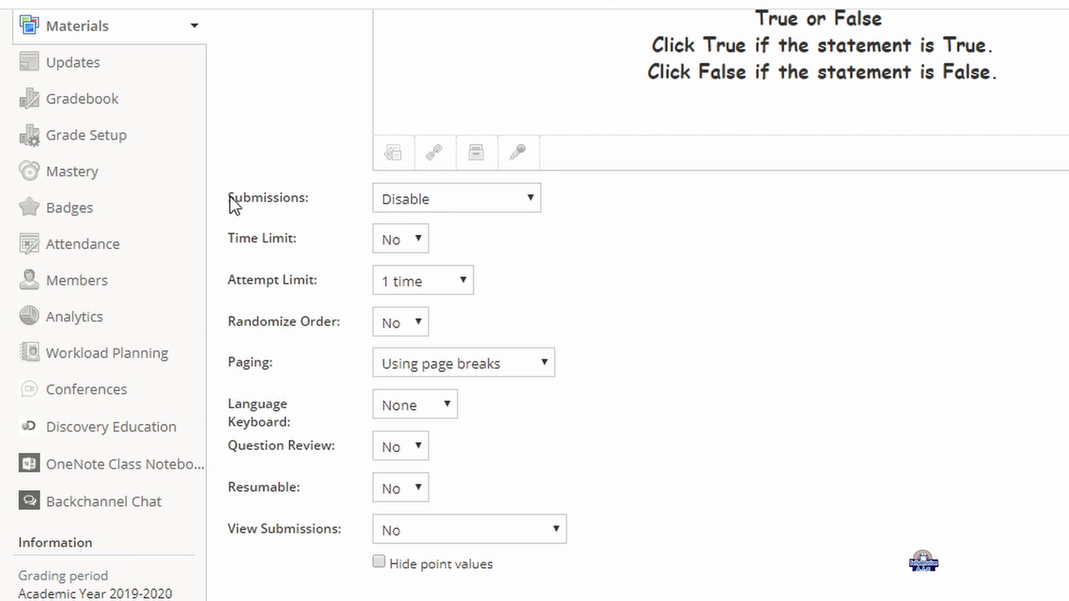
- Switch the Submissions dropdown from Disable to Enable and save the Heart Shape Math Quiz settings
{"action": "left_click_drag", "start_coordinate": [222, 195], "coordinate": [255, 201]}
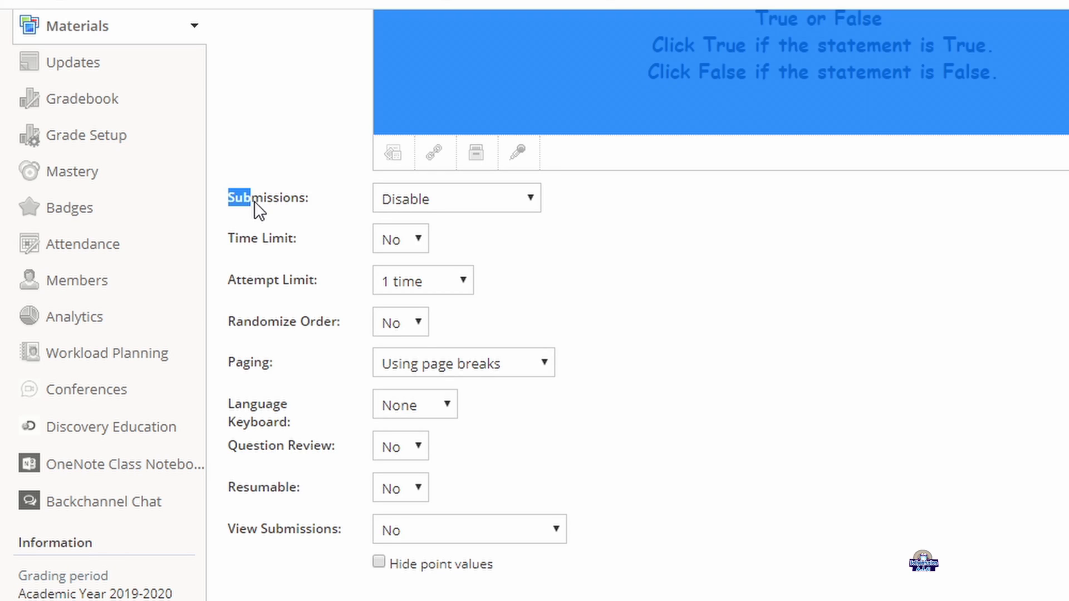
{"action": "left_click", "coordinate": [290, 206]}
{"action": "double_click", "coordinate": [285, 199]}
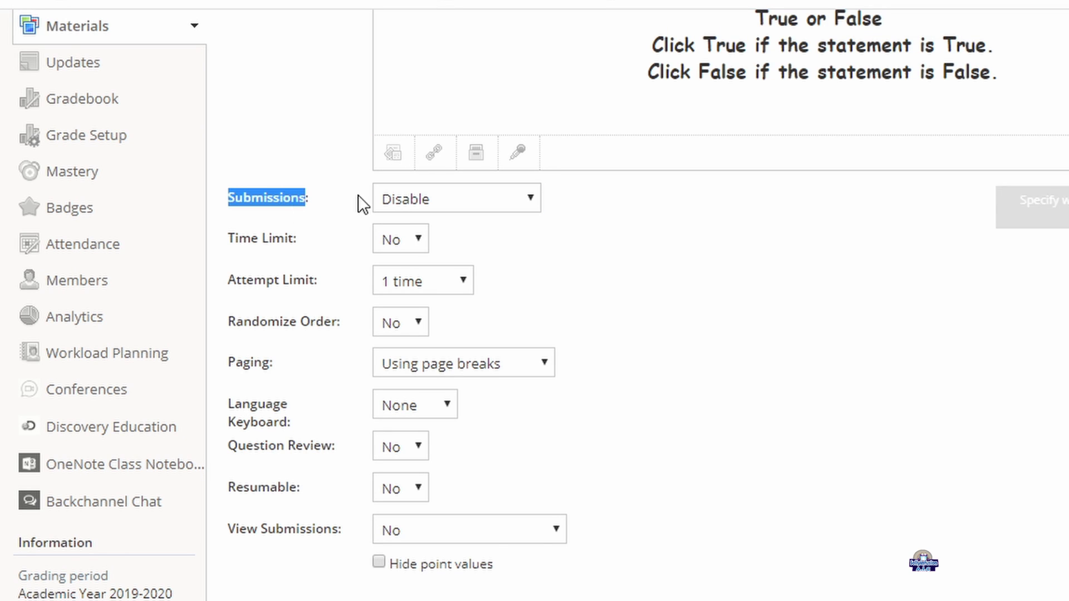
{"action": "left_click", "coordinate": [396, 199]}
{"action": "left_click", "coordinate": [416, 219]}
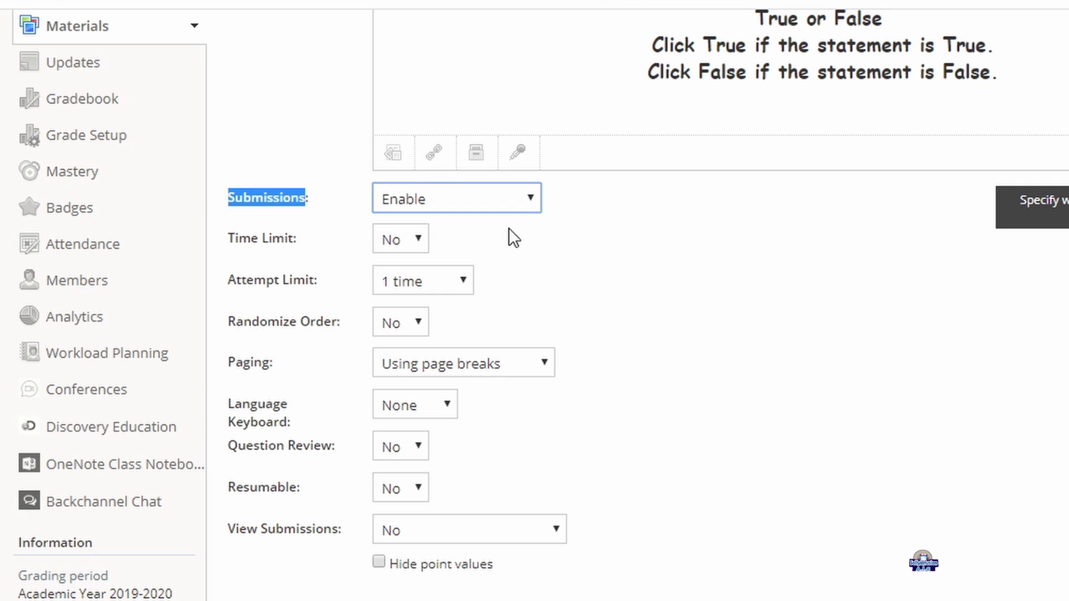
{"action": "left_click", "coordinate": [609, 217]}
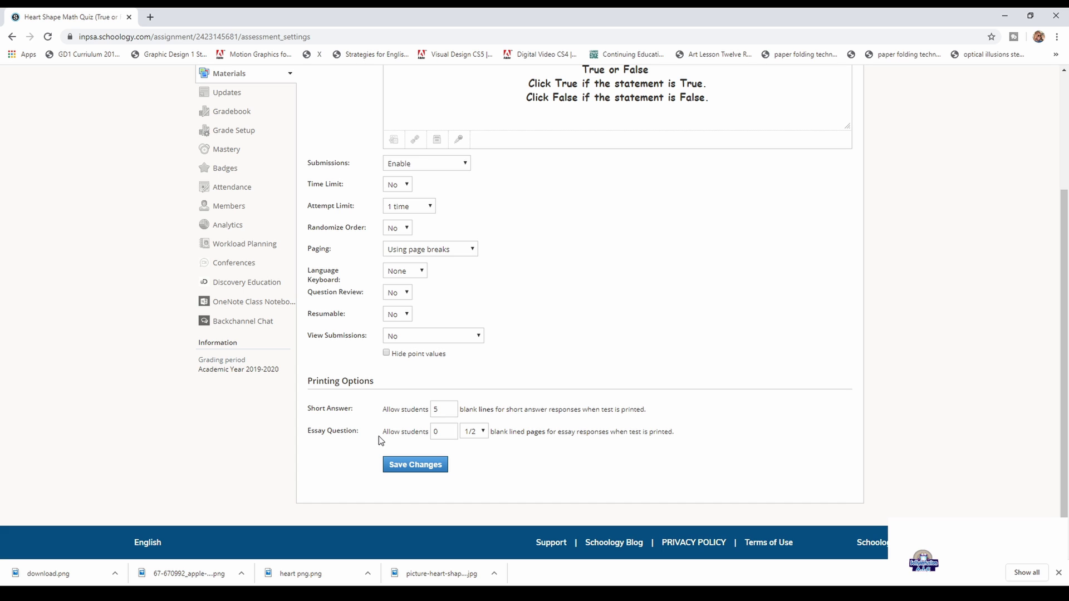
{"action": "left_click", "coordinate": [416, 466]}
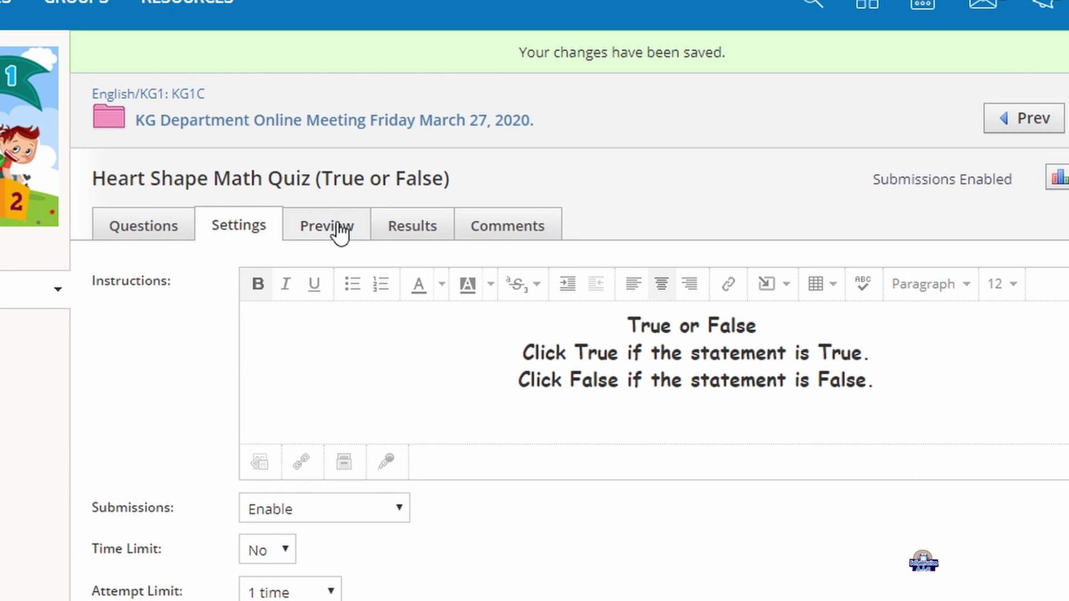
- Start a student preview attempt showing question 1, 'This is a heart.', with True/False choices
{"action": "left_click", "coordinate": [340, 229]}
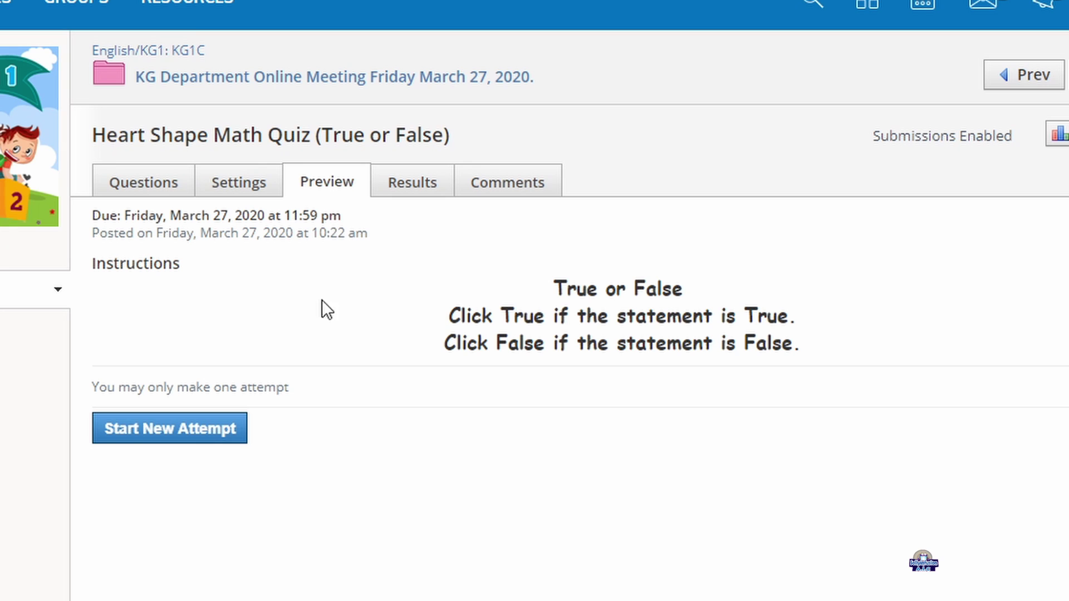
{"action": "left_click", "coordinate": [215, 431]}
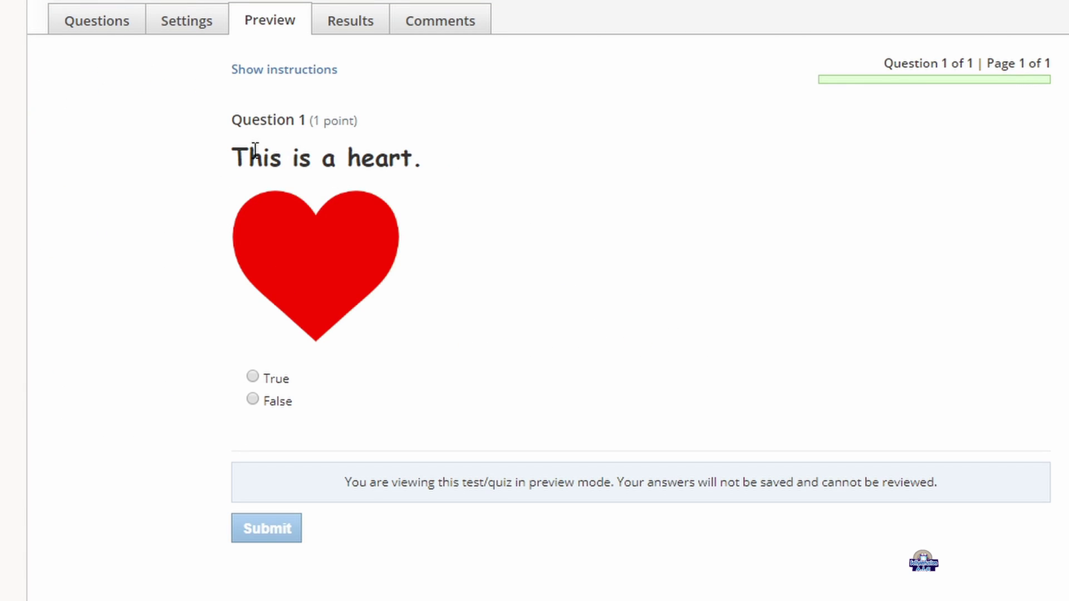